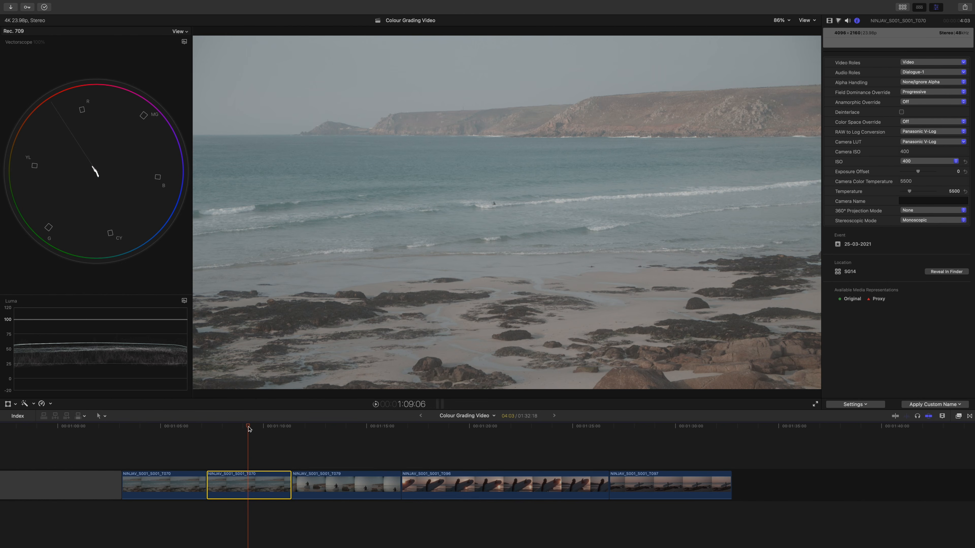
- Compare the graded first beach clip with the ungraded second beach clip in the timeline
left_click_drag(249, 429, 122, 433)
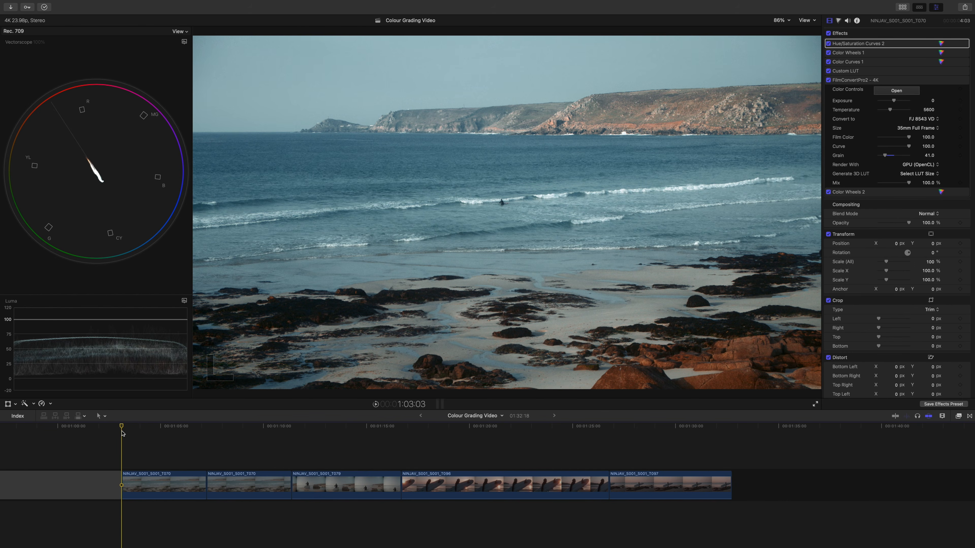
left_click(220, 427)
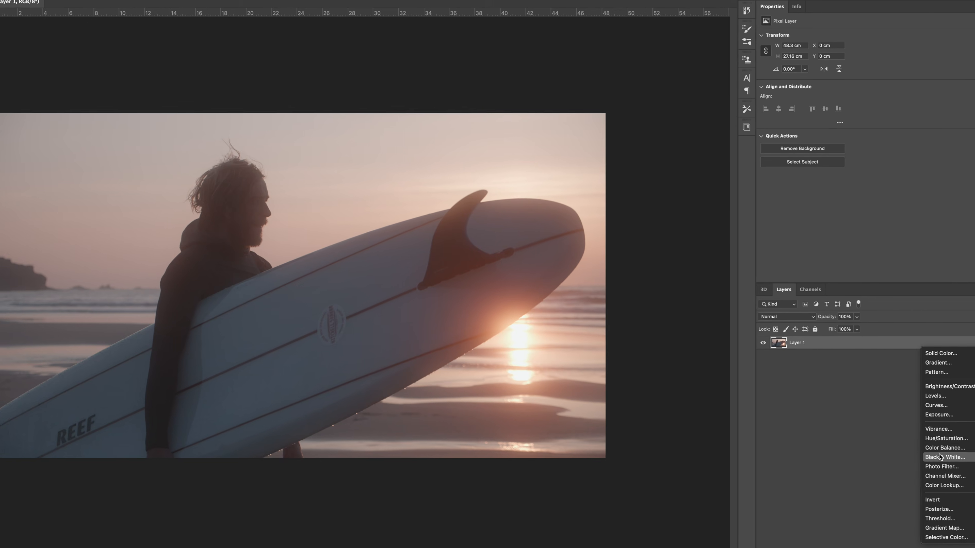
- In Photoshop, grade the surfer image with a Color Balance adjustment layer and a Curves adjustment on its colour channels
left_click(936, 435)
mouse_move(849, 58)
left_mouse_down()
mouse_move(859, 60)
mouse_move(847, 61)
left_mouse_up()
left_click(837, 38)
left_click(797, 32)
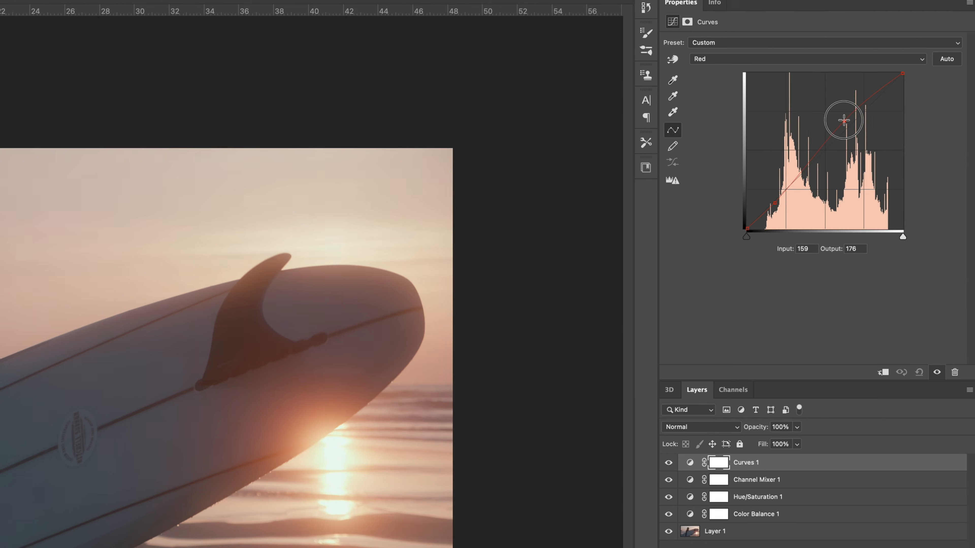
left_click(845, 70)
left_click(845, 72)
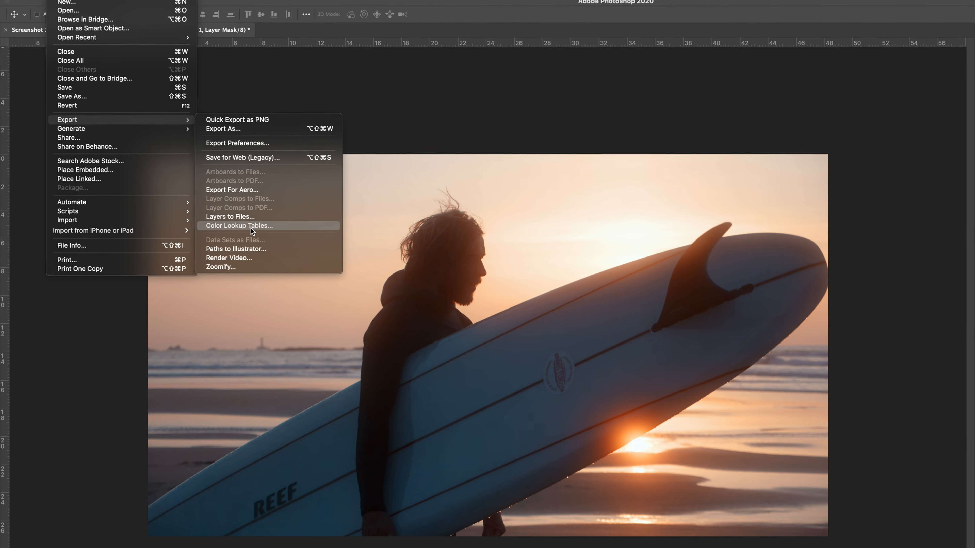
- Export the grade as a color lookup table in CUBE format with the description "New LUT"
left_click(250, 227)
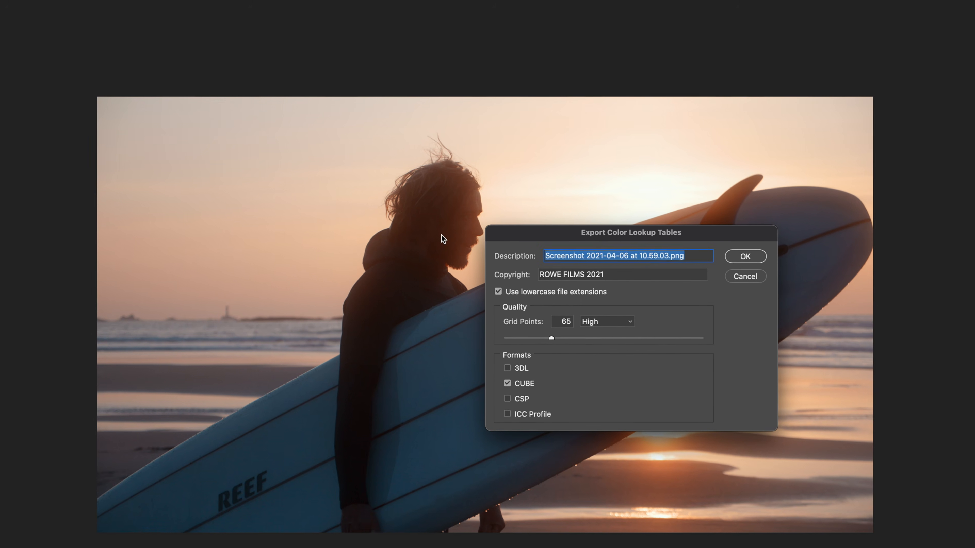
type("New LUT")
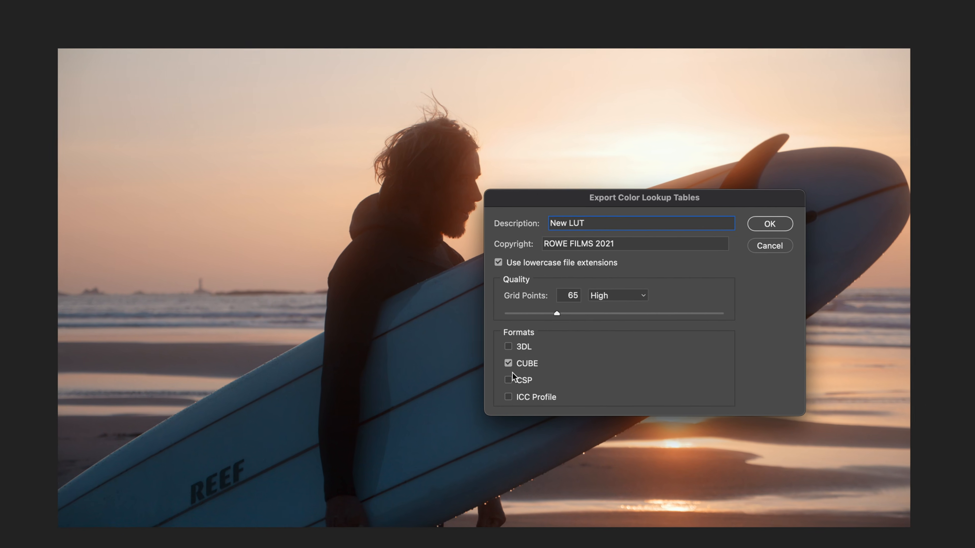
left_click(770, 224)
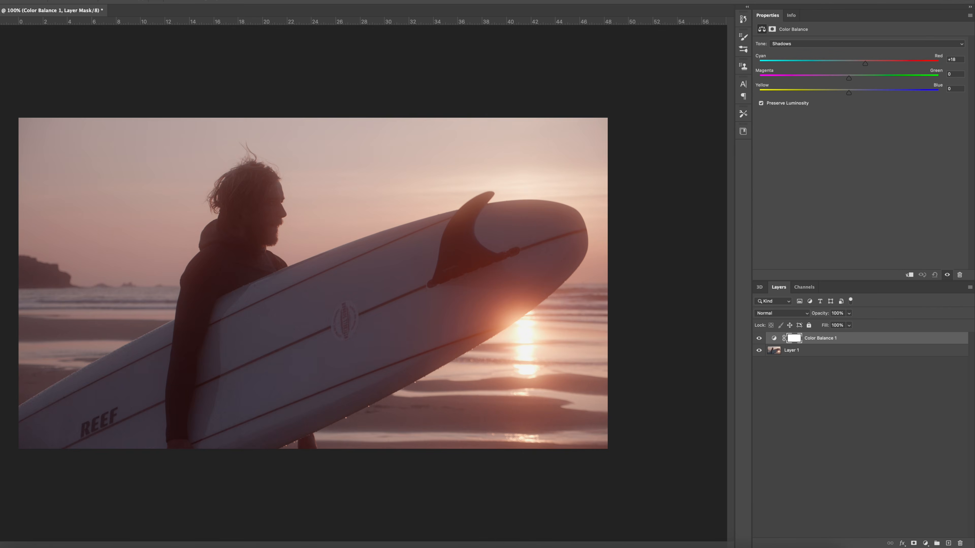
- Adjust the Color Balance layer's cyan–red value, and add a Hue/Saturation layer that alters individual colour ranges of the surfer image
left_click_drag(849, 62, 852, 67)
left_click(925, 543)
left_click(935, 430)
left_click(797, 55)
left_click(796, 63)
left_click(798, 54)
left_click(798, 78)
mouse_move(863, 74)
left_mouse_down()
mouse_move(851, 74)
mouse_move(869, 91)
left_mouse_up()
- Add a Channel Mixer adjustment layer and change the colour contributions in two output channels
left_click(925, 545)
left_click(927, 482)
left_click_drag(909, 84, 915, 86)
left_click(791, 54)
left_click(791, 72)
left_click_drag(848, 124, 900, 125)
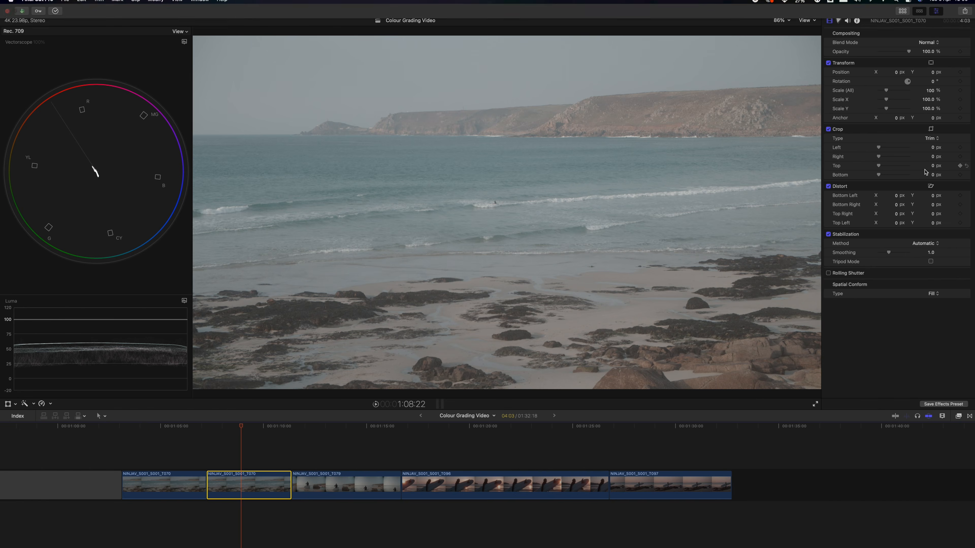
- In Final Cut Pro, review the second beach clip's raw ISO options and try a slightly higher colour temperature
left_click(857, 20)
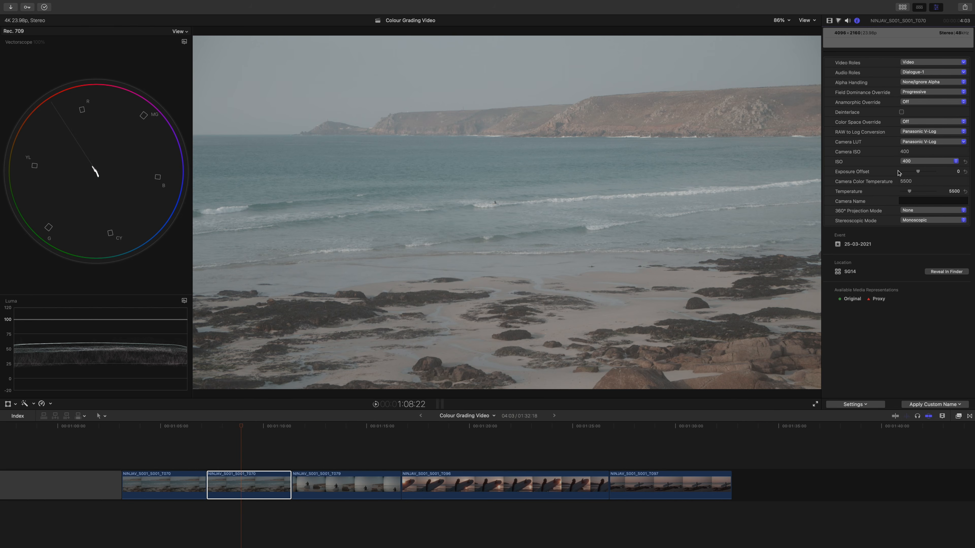
left_click(277, 418)
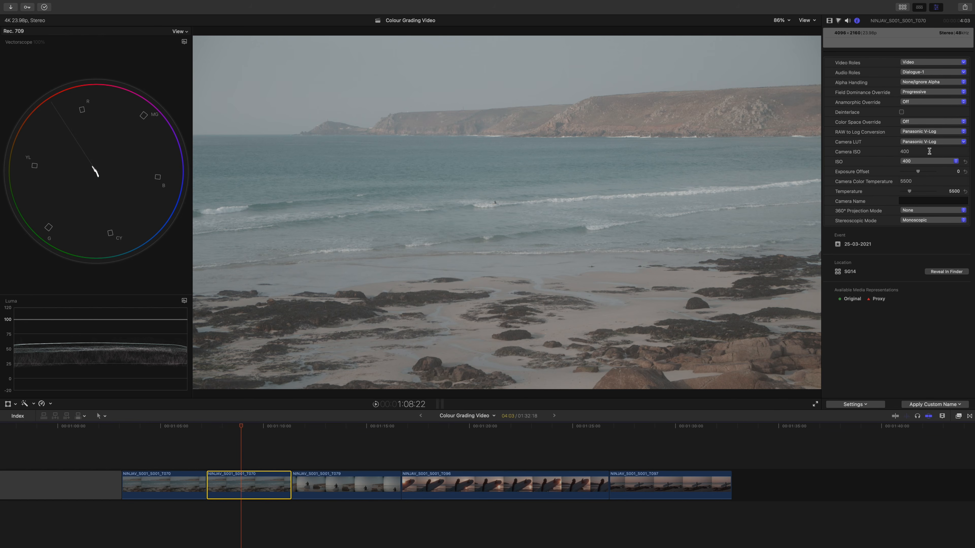
left_click(908, 161)
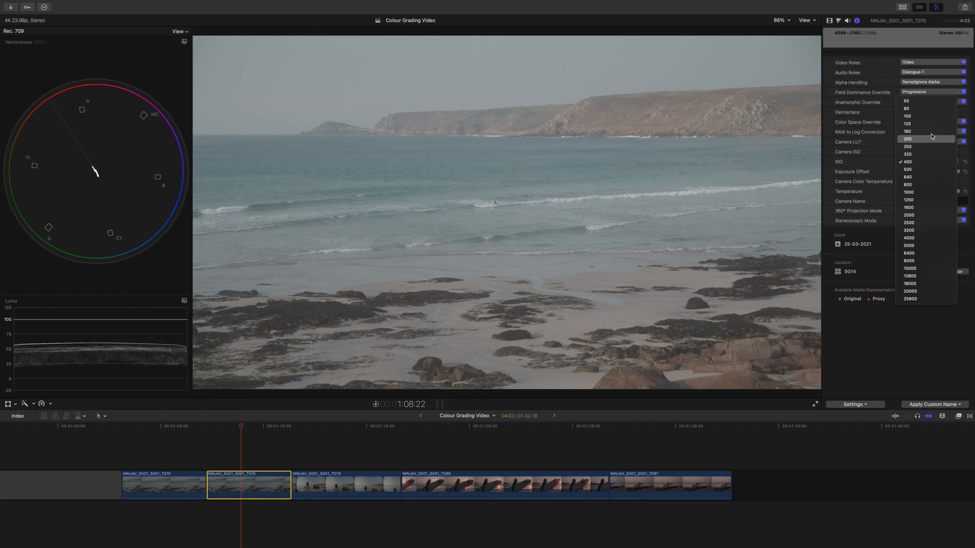
left_click(858, 161)
mouse_move(911, 192)
left_mouse_down()
mouse_move(920, 192)
mouse_move(910, 192)
left_mouse_up()
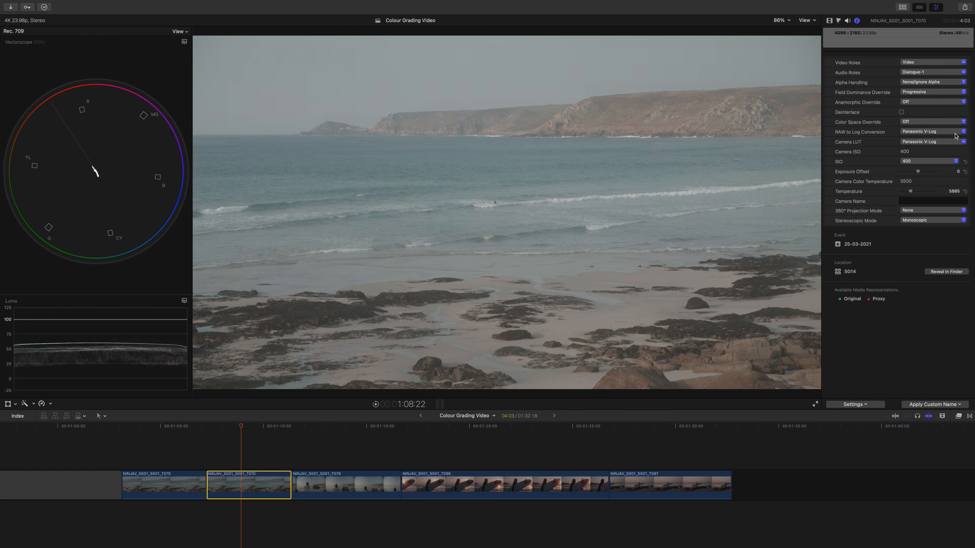
- Switch the second beach clip's Camera LUT to None for comparison and set it back to Panasonic V-Log
left_click(933, 142)
left_click(921, 132)
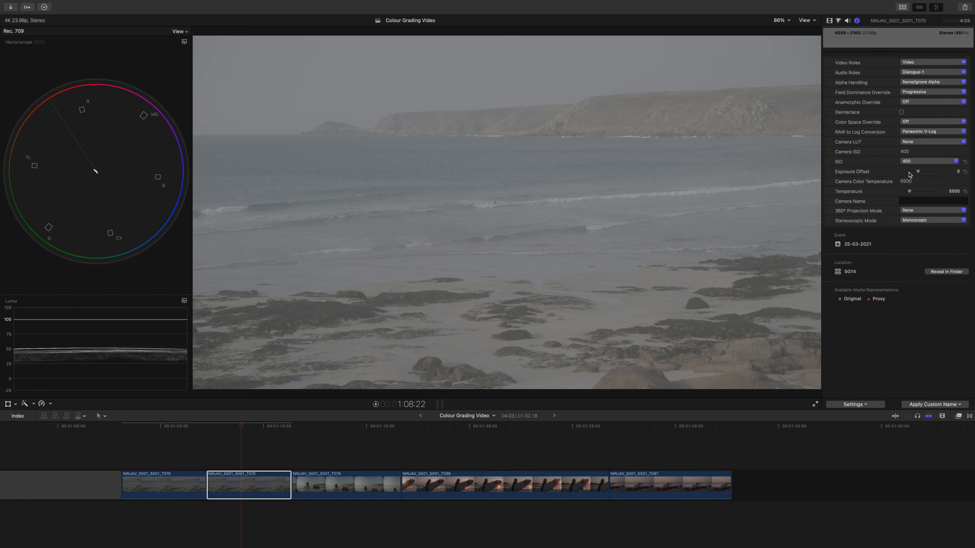
left_click(917, 143)
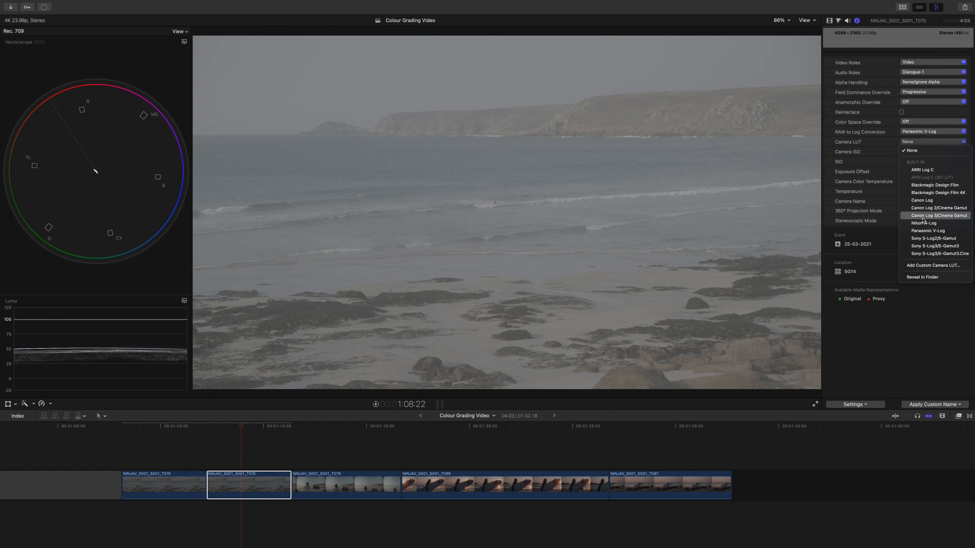
left_click(925, 231)
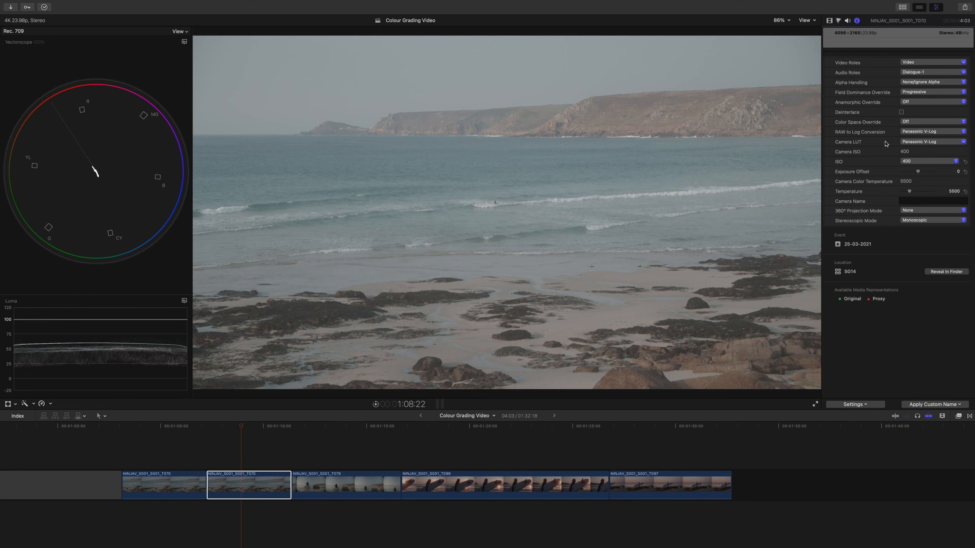
left_click(927, 143)
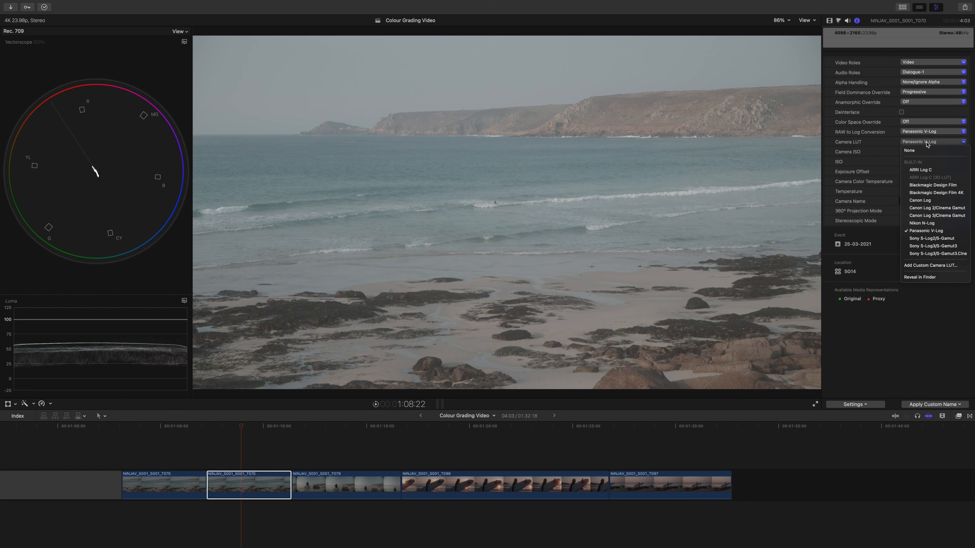
left_click(923, 231)
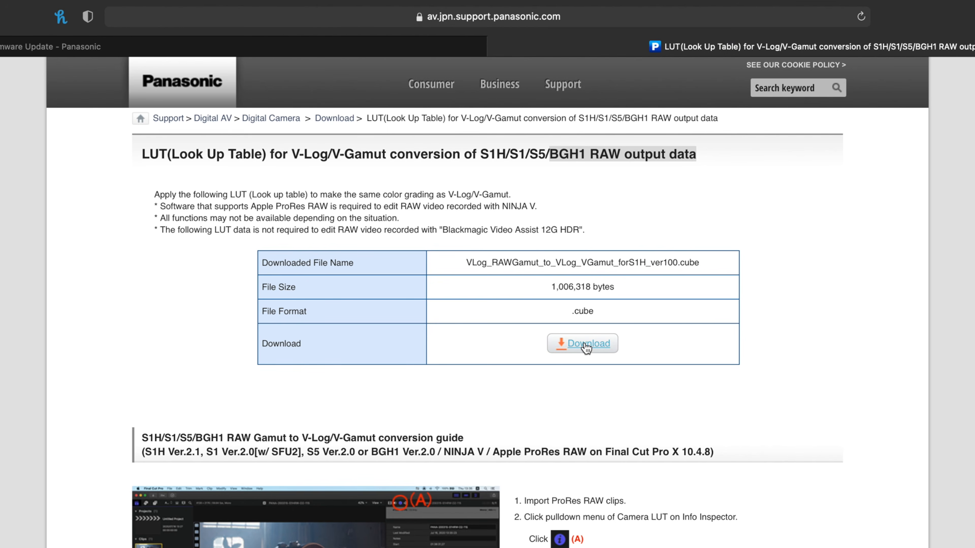
- In the browser, download the V-Log/V-Gamut conversion LUT for RAW output data from Panasonic's support page
left_click(586, 347)
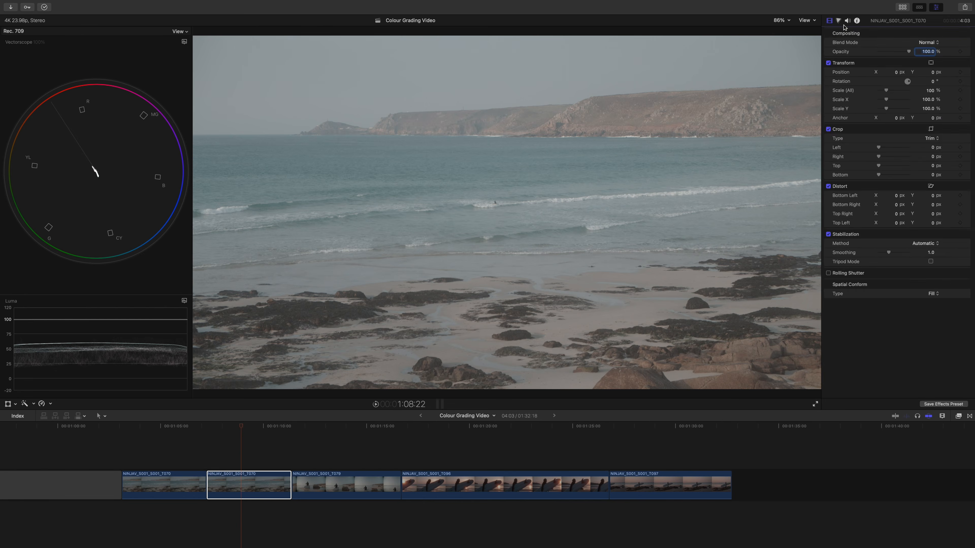
- In Final Cut Pro, use Color Wheels on the second beach clip to darken shadows, brighten highlights and slightly raise master saturation
left_click(838, 21)
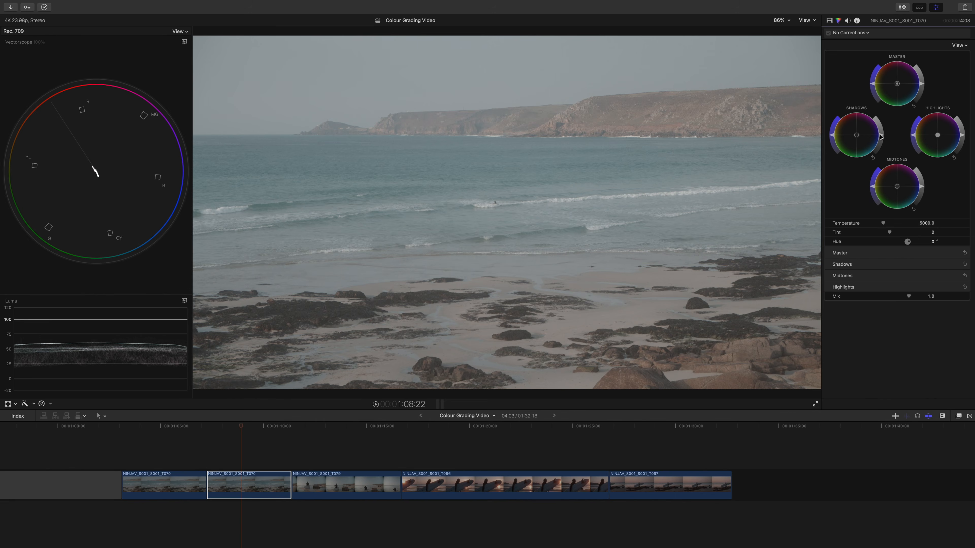
left_click_drag(882, 137, 879, 145)
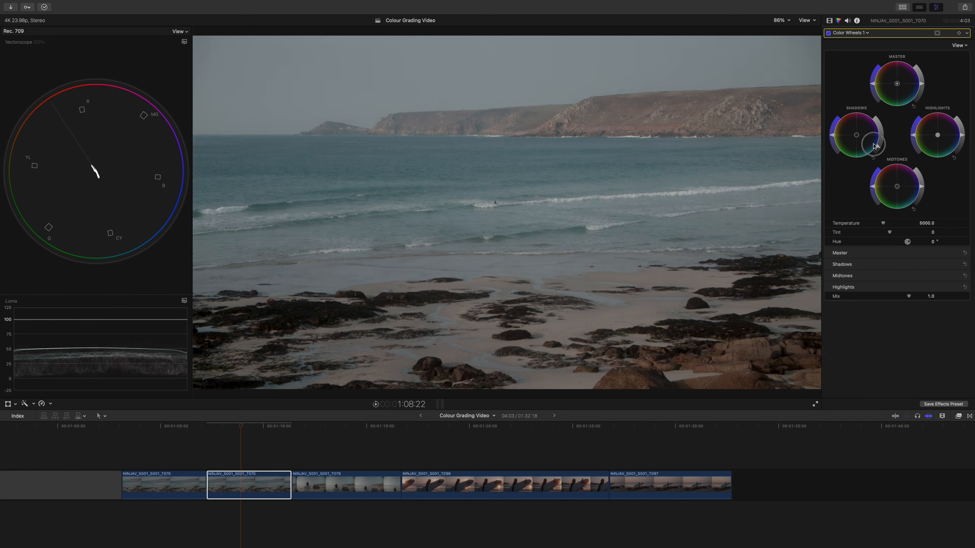
left_click_drag(962, 137, 958, 119)
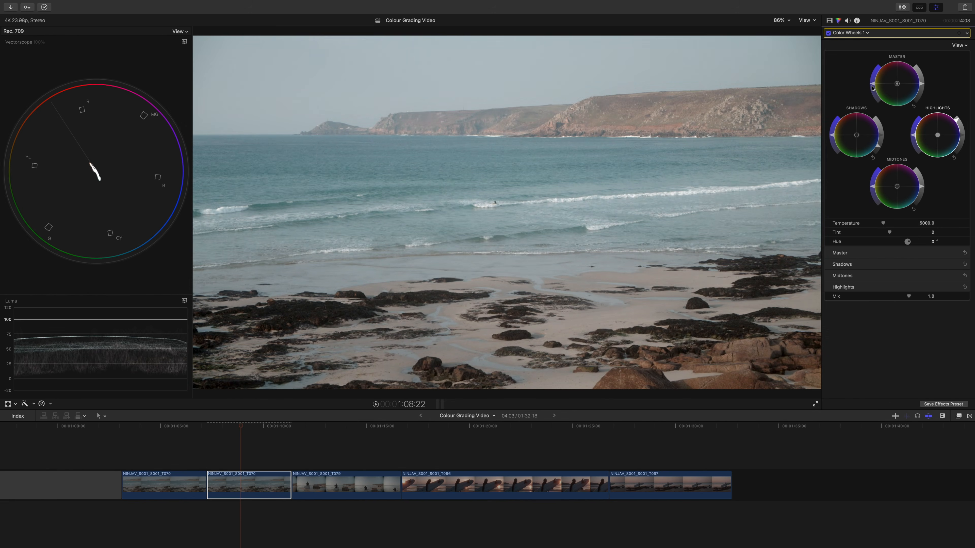
left_click_drag(873, 84, 875, 81)
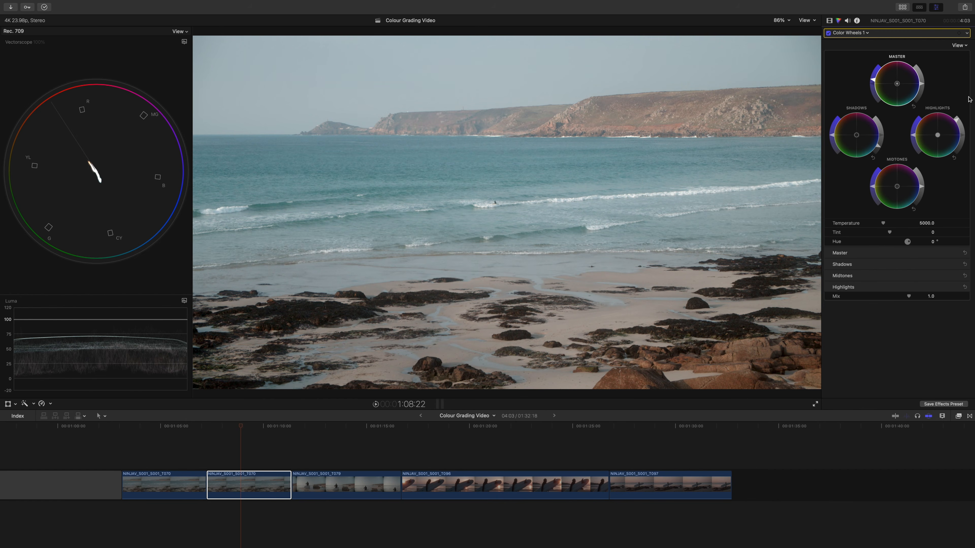
- Add a Color Curves correction to the clip and shape its luma curve into a gentle S for contrast
left_click(850, 34)
left_click(855, 87)
left_click(863, 100)
left_click(879, 95)
left_click_drag(907, 84, 907, 80)
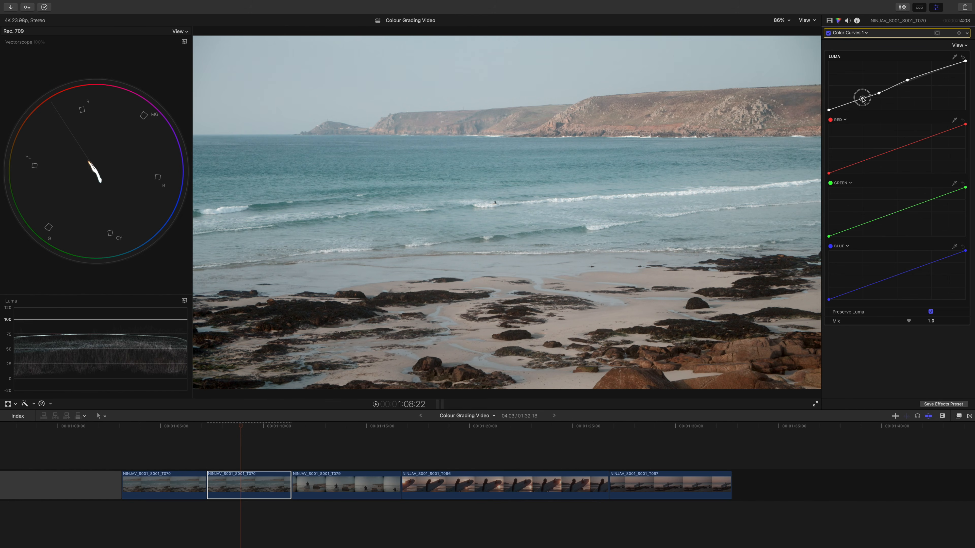
- Add Hue/Saturation Curves and shape the Hue vs Hue curve with control points across the yellow, green and blue range
left_click(865, 32)
left_click(879, 99)
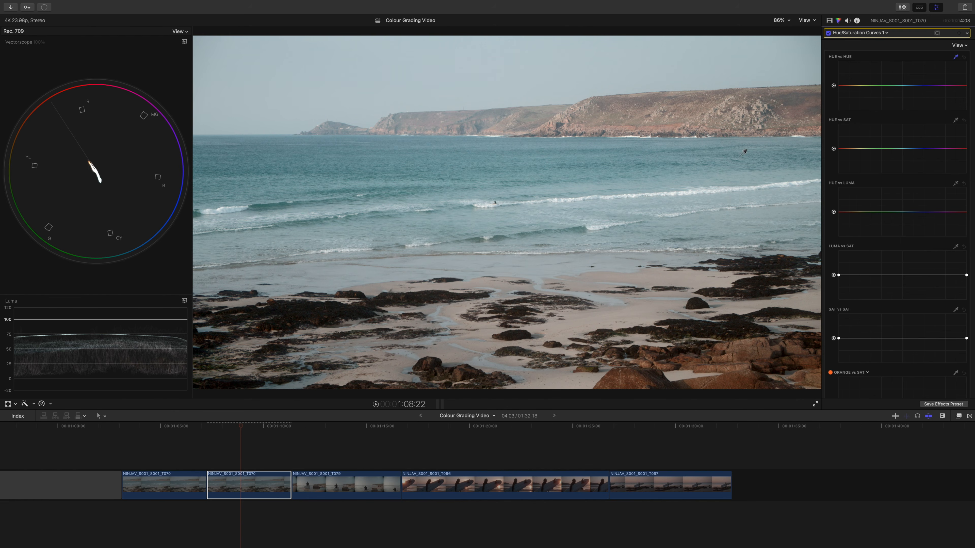
left_click(853, 85)
mouse_move(914, 86)
left_mouse_down()
mouse_move(914, 95)
mouse_move(916, 83)
left_mouse_up()
left_click_drag(852, 85, 868, 83)
left_click(866, 84)
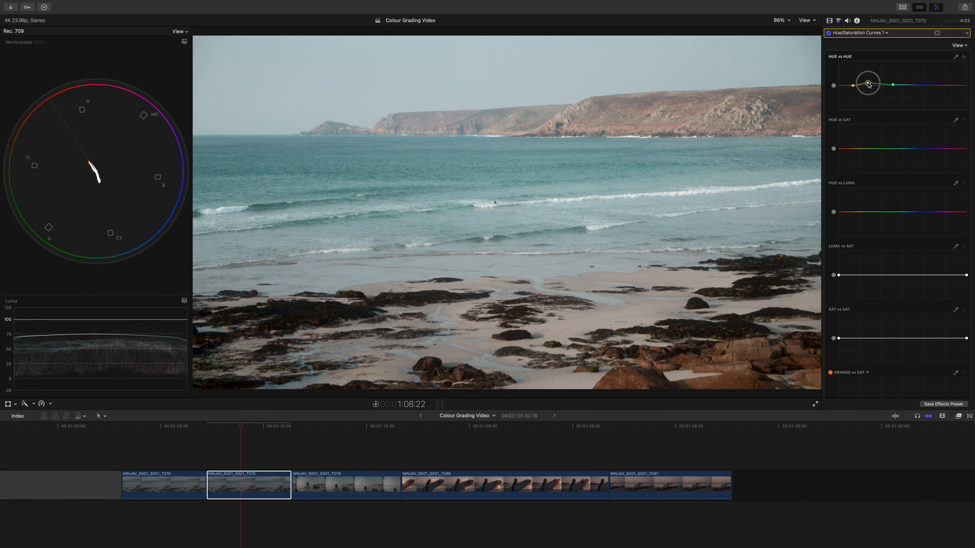
left_click(904, 85)
left_click_drag(891, 85, 920, 81)
- Shape the Hue vs Sat curve to boost the orange tones and reduce saturation in the blues
left_click(900, 148)
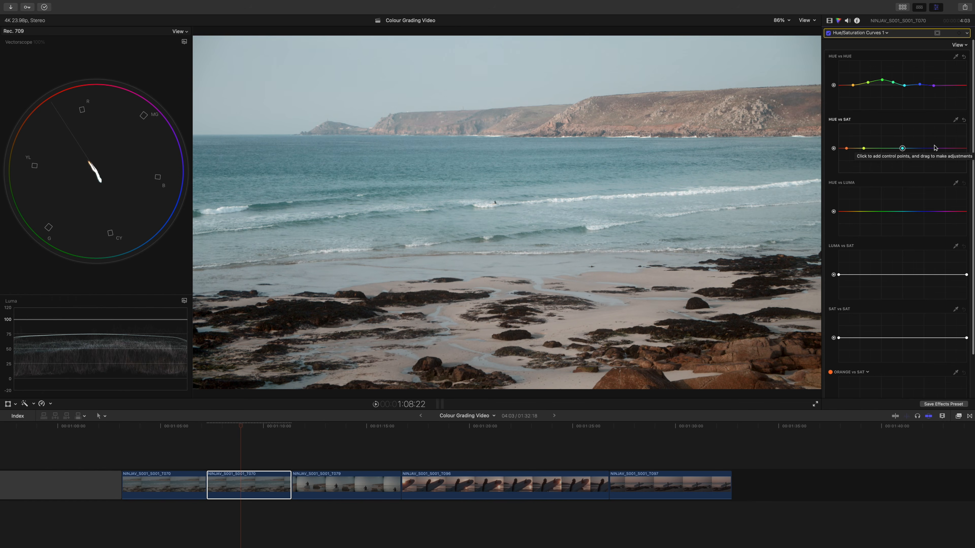
left_click_drag(919, 148, 849, 142)
left_click(954, 148)
left_click(893, 148)
left_click_drag(920, 152, 919, 157)
left_click(917, 83)
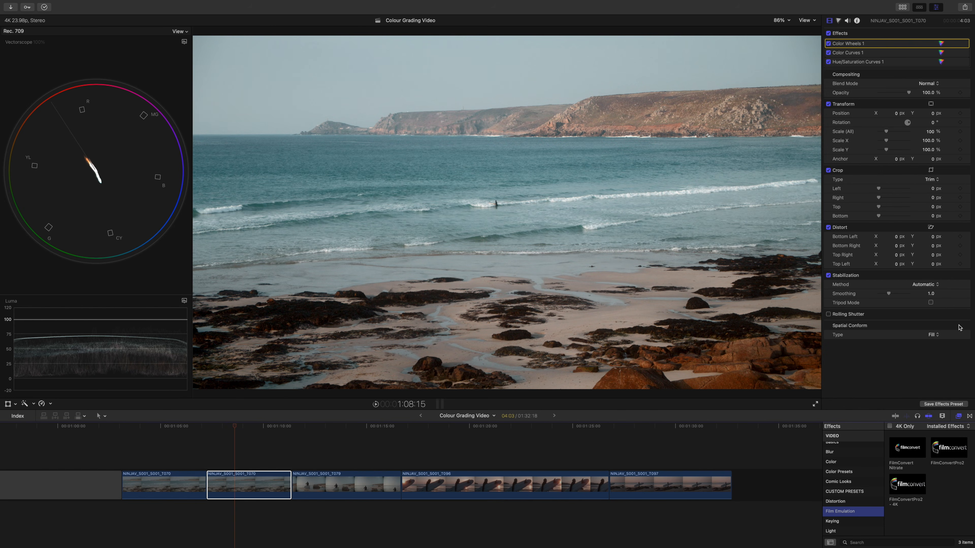
- Apply the FilmConvertPro2 - 4K effect with the FJ 8543 VD film stock, and adjust the midtones brightness in Color Wheels
double_click(907, 485)
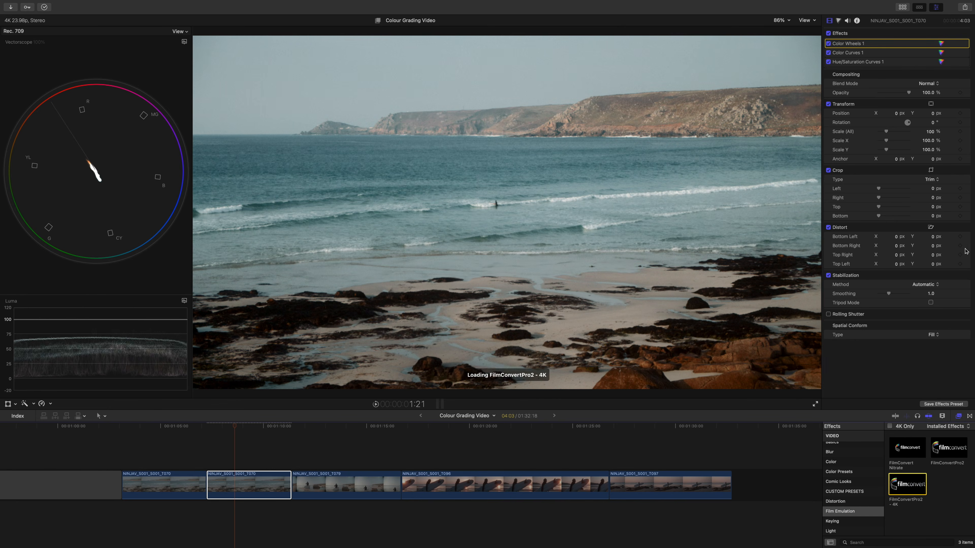
left_click(937, 119)
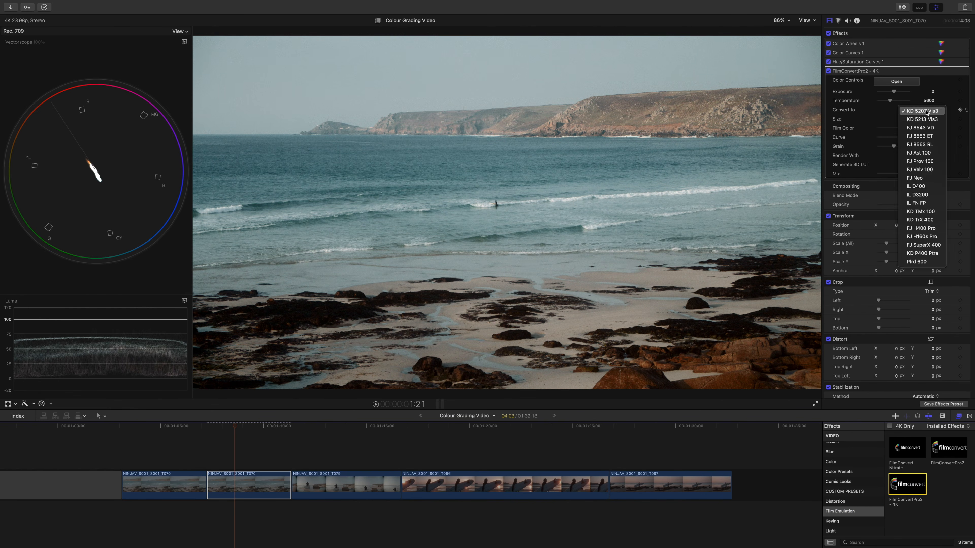
left_click(925, 127)
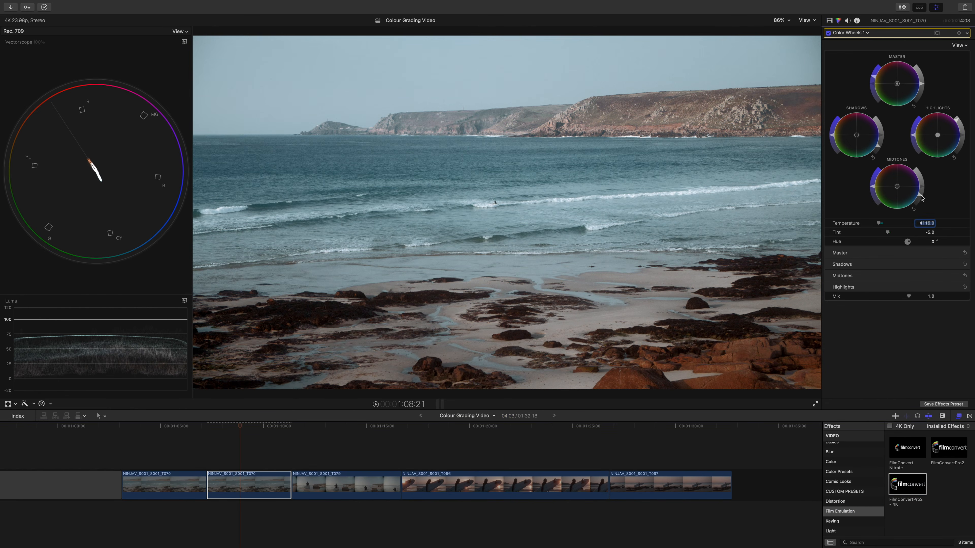
left_click_drag(922, 198, 918, 198)
- Compare the new grade on the second beach clip with the graded first clip
left_click(233, 427)
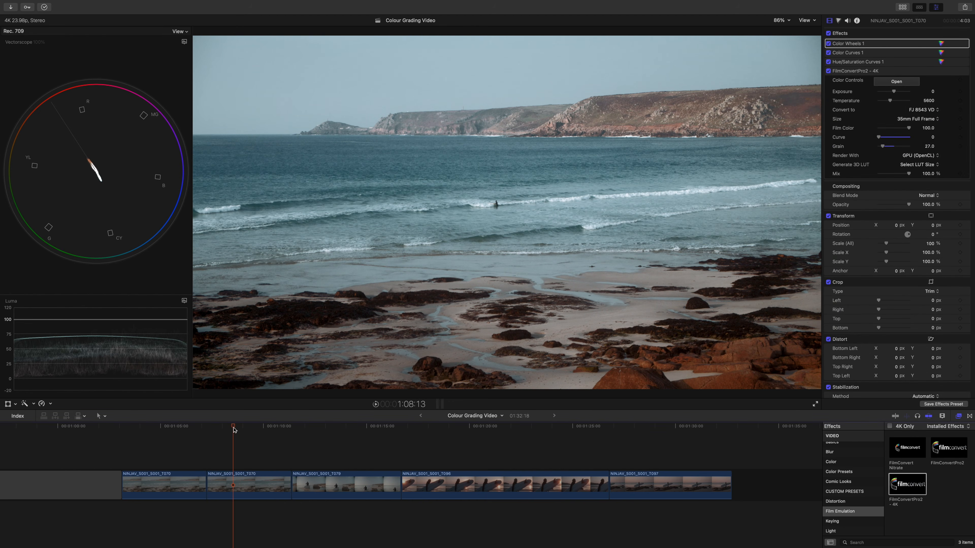
mouse_move(189, 425)
left_mouse_down()
mouse_move(217, 427)
mouse_move(204, 429)
left_mouse_up()
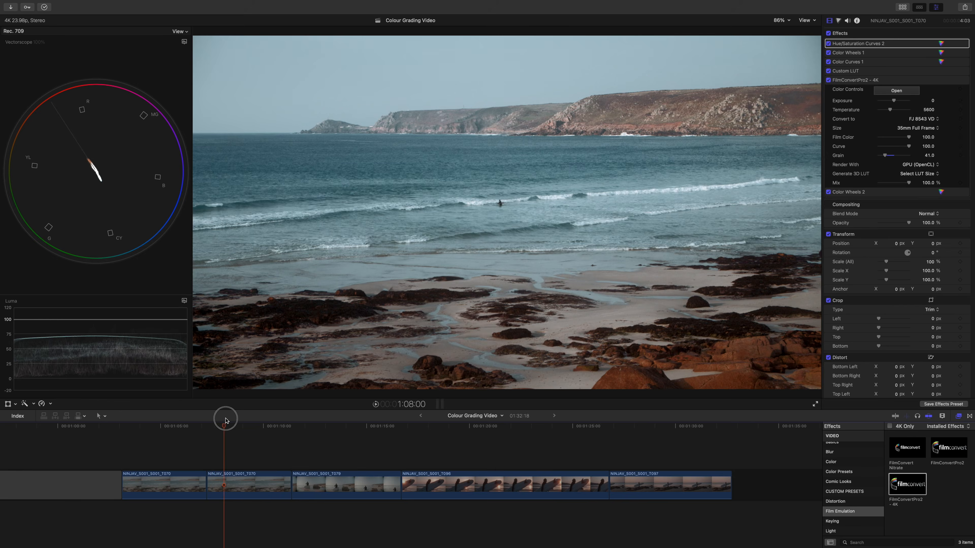
mouse_move(220, 425)
left_mouse_down()
mouse_move(246, 425)
mouse_move(235, 425)
left_mouse_up()
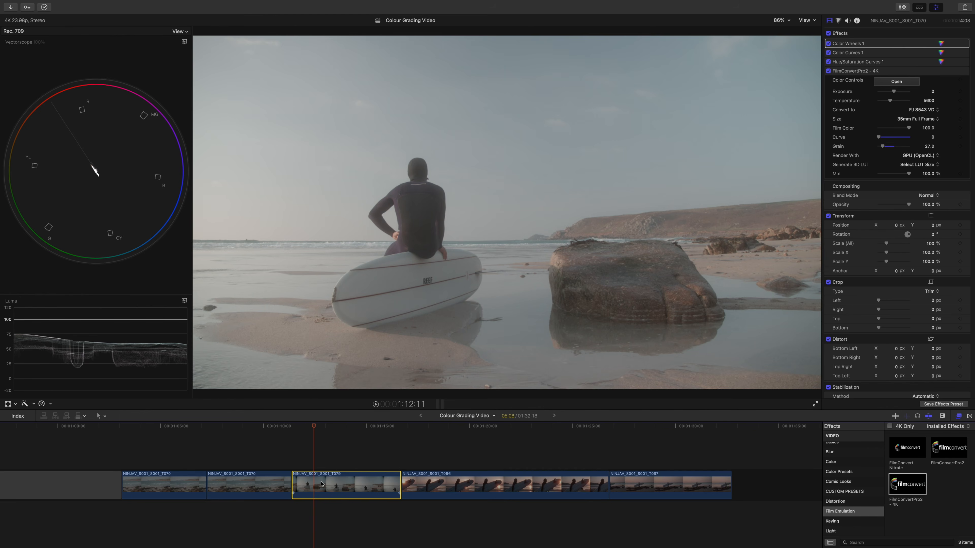
- Enable the RF KERNOW Custom LUT effect on the third clip, showing the seated surfer
mouse_move(307, 426)
left_mouse_down()
mouse_move(298, 425)
mouse_move(391, 407)
mouse_move(310, 413)
left_mouse_up()
left_click(955, 62)
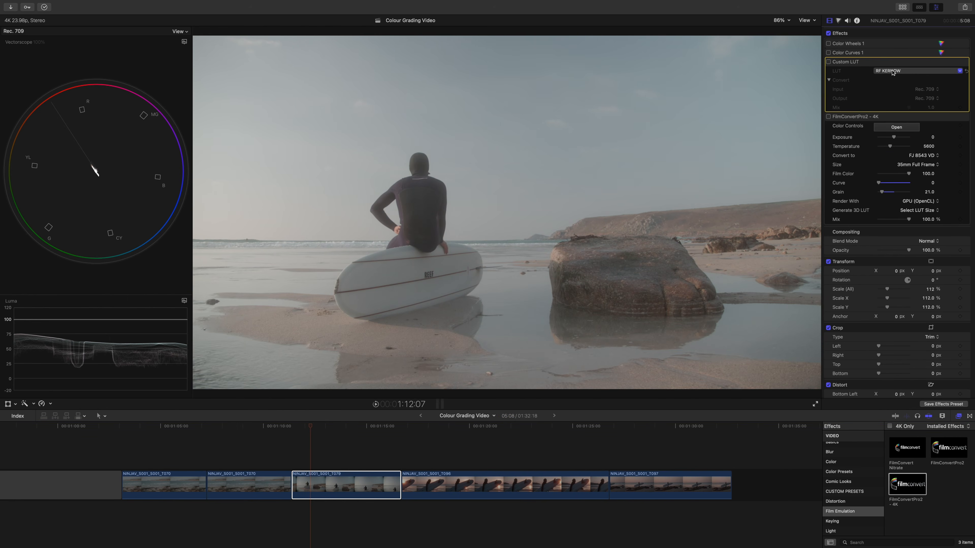
left_click(829, 63)
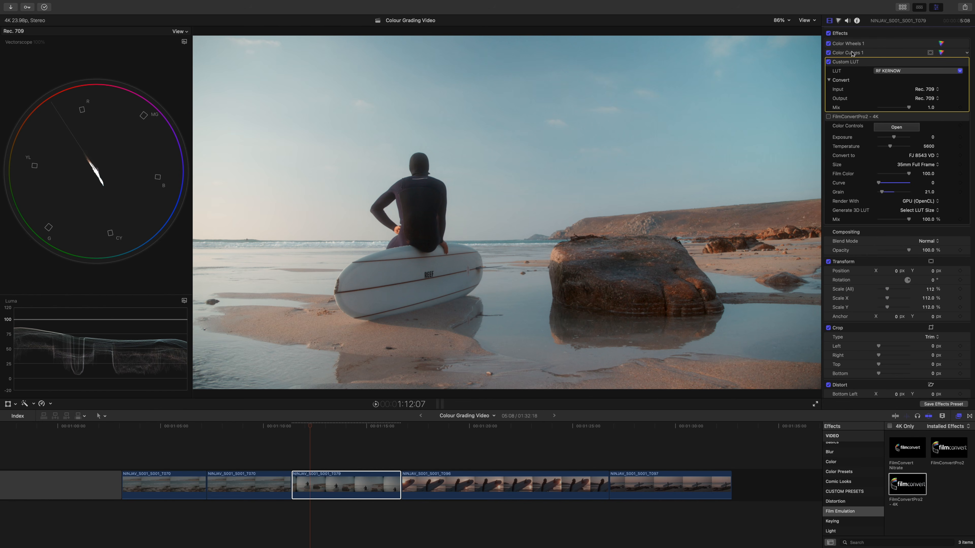
- Add a shadow point and a highlight point to the Luma curve in Color Curves 1 on the third clip
left_click(940, 44)
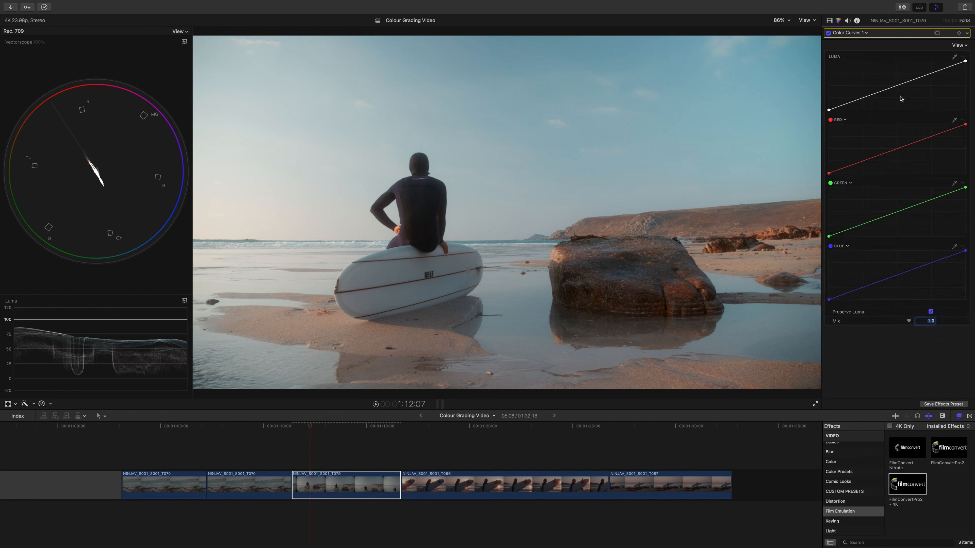
left_click(870, 97)
left_click(921, 75)
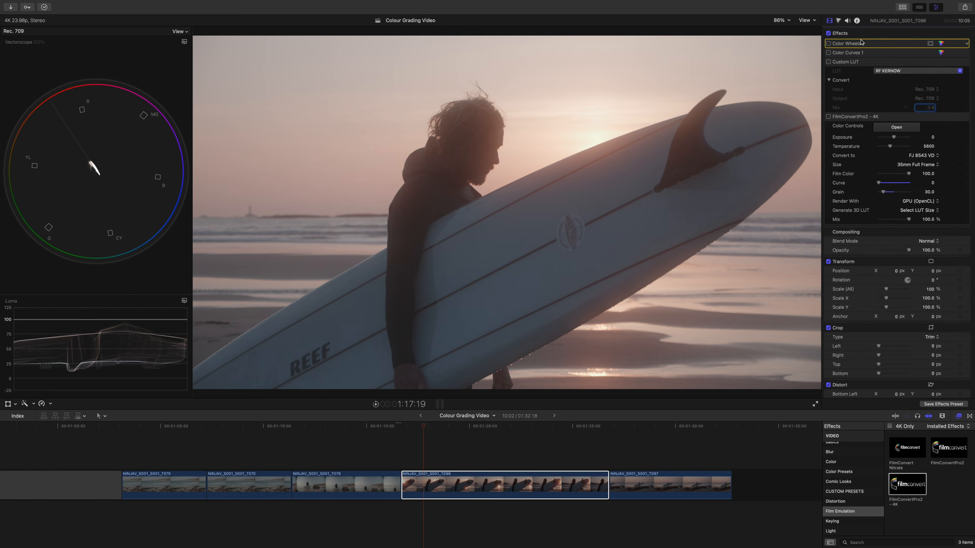
- Enable the RF KERNOW Custom LUT on the fourth clip and adjust the midtones and highlights brightness in Color Wheels 1
left_click(829, 62)
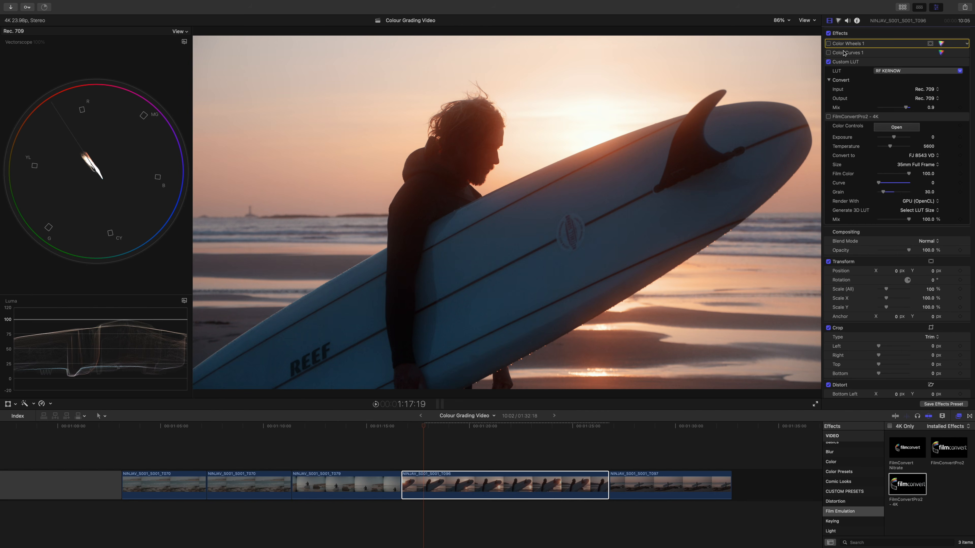
key("super+6")
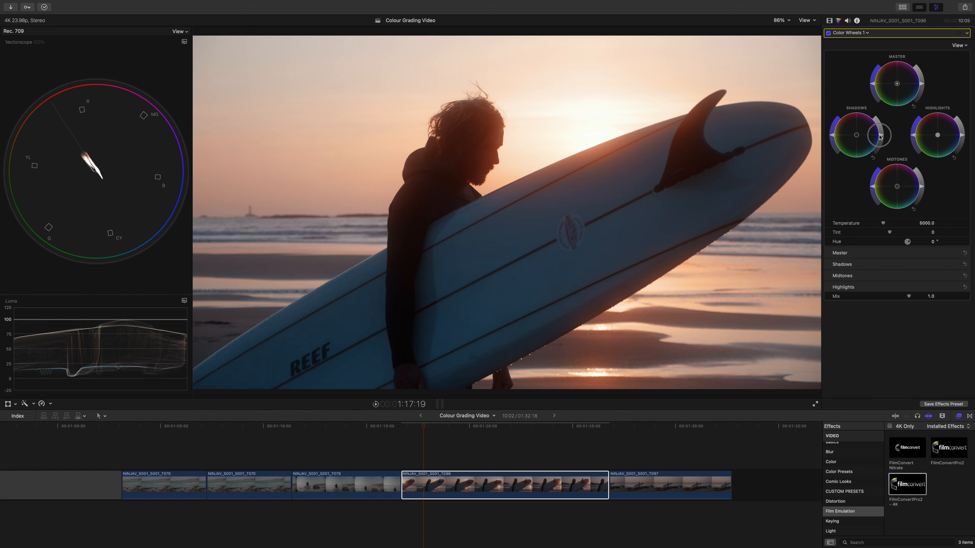
left_click_drag(921, 186, 921, 184)
left_click_drag(963, 137, 962, 134)
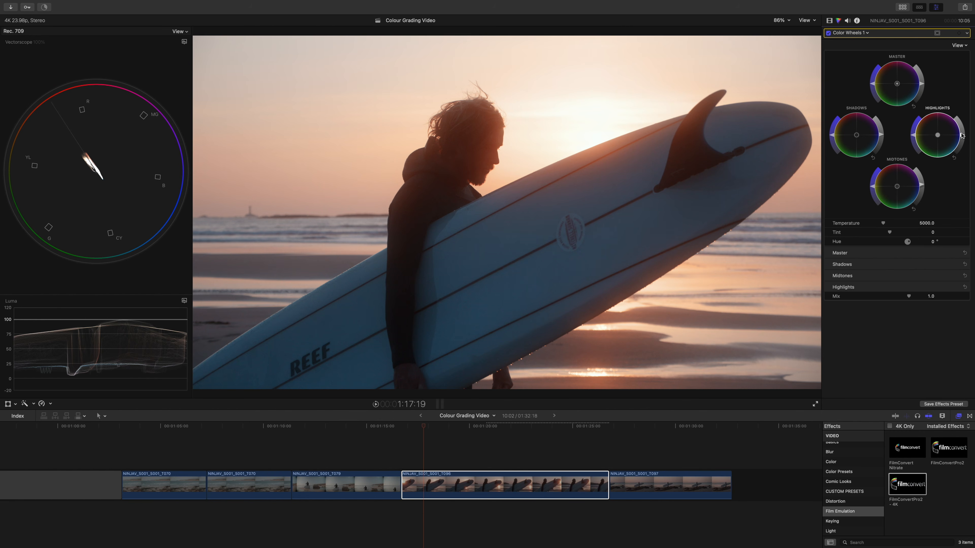
left_click_drag(962, 138, 964, 143)
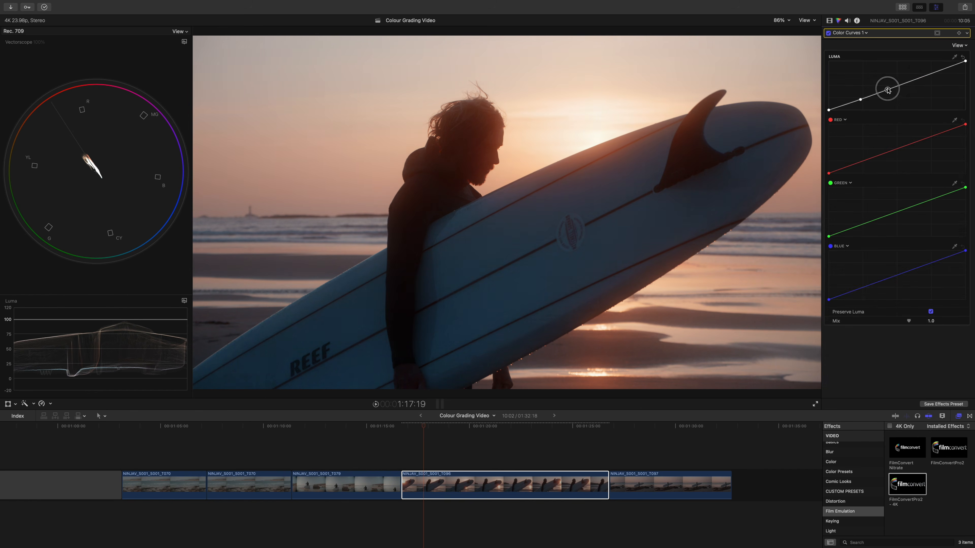
- Shape the fourth clip's Luma curve in Color Curves 1 and fine-tune its raw Temperature
left_click_drag(888, 89, 889, 86)
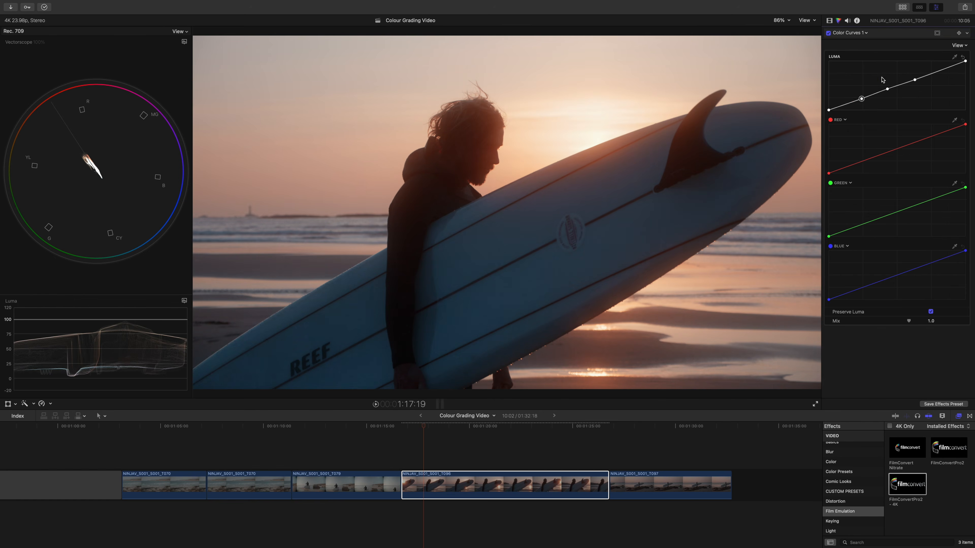
left_click(852, 33)
left_click(857, 21)
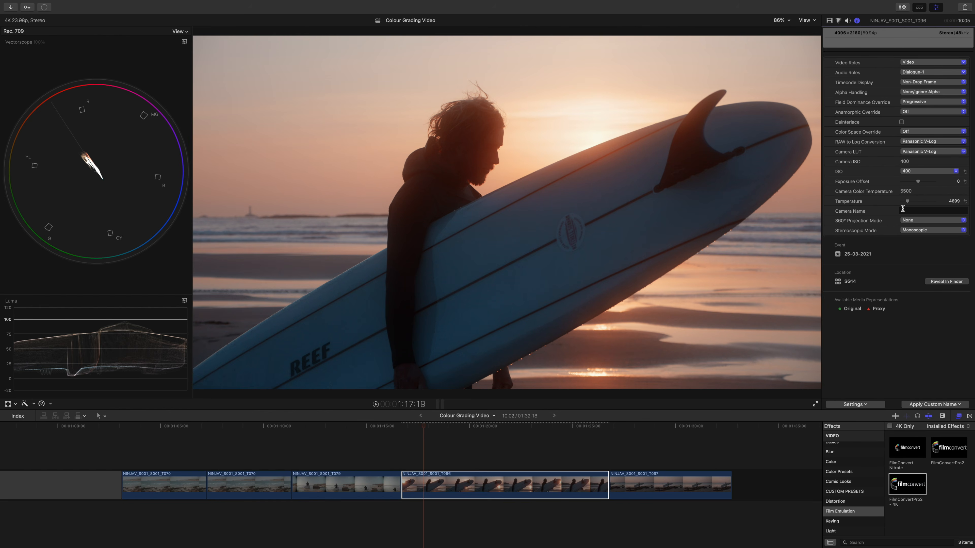
left_click_drag(912, 204, 907, 204)
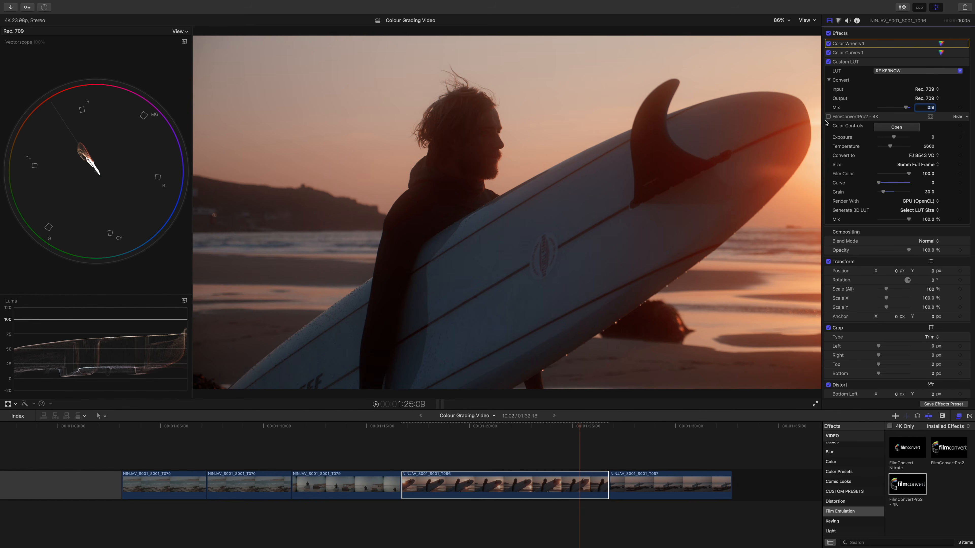
- Preview FilmConvertPro2 - 4K on the fourth clip and check its grade against the earlier clips
left_click(828, 117)
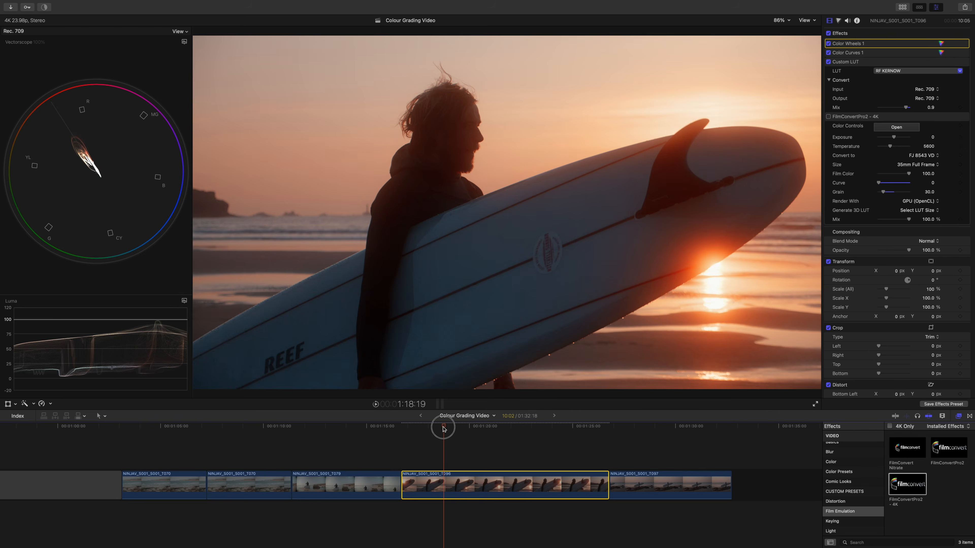
left_click(245, 440)
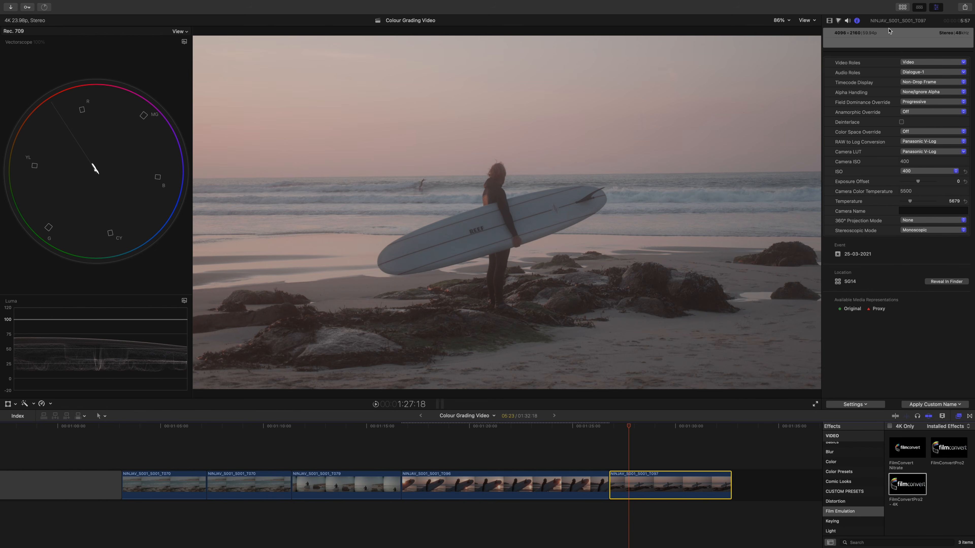
- Enable the Color Wheels 1, Color Curves 1 and RF KERNOW Custom LUT effects on the fifth clip
left_click(829, 20)
left_click(828, 44)
left_click(829, 43)
left_click(829, 53)
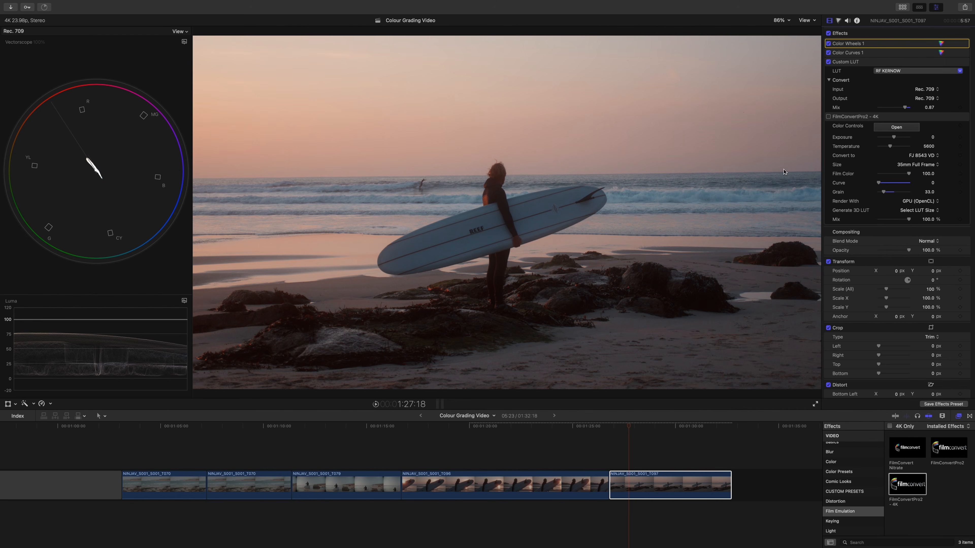
- Raise the fifth clip's highlights in Color Wheels 1 and add two points to its Luma curve for contrast
left_click(939, 46)
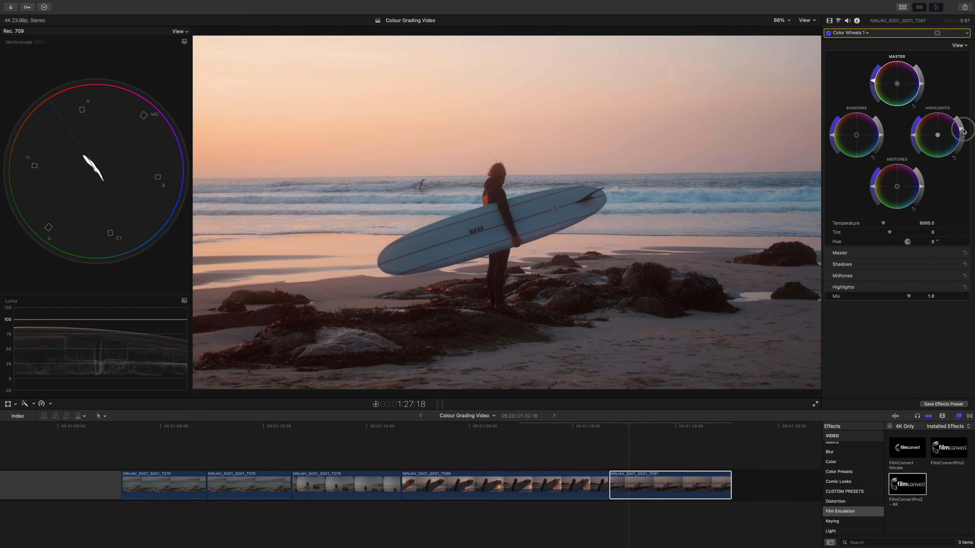
left_click(850, 33)
left_click(852, 52)
left_click_drag(892, 87, 867, 95)
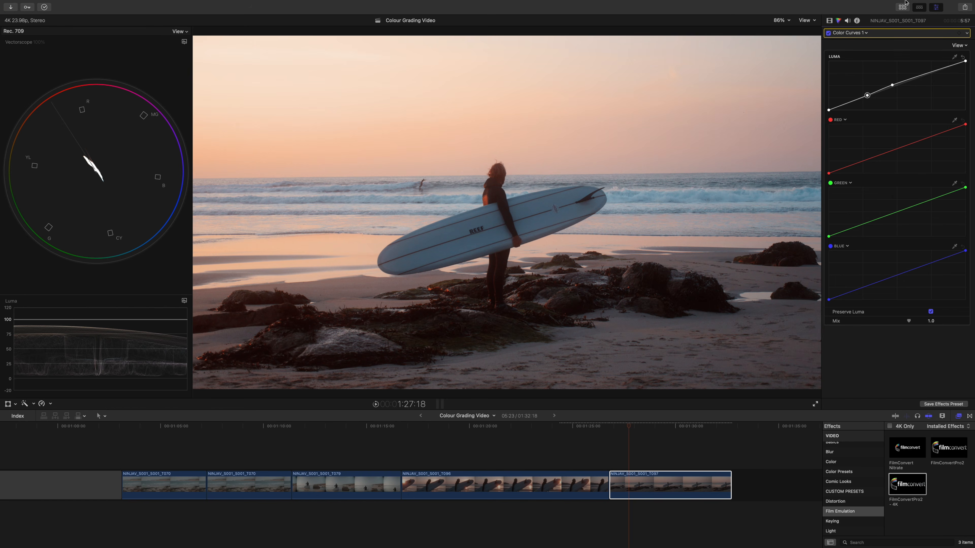
- Adjust the fifth clip's raw Temperature to balance the warm and cool tones
left_click(856, 20)
left_click_drag(910, 203, 909, 202)
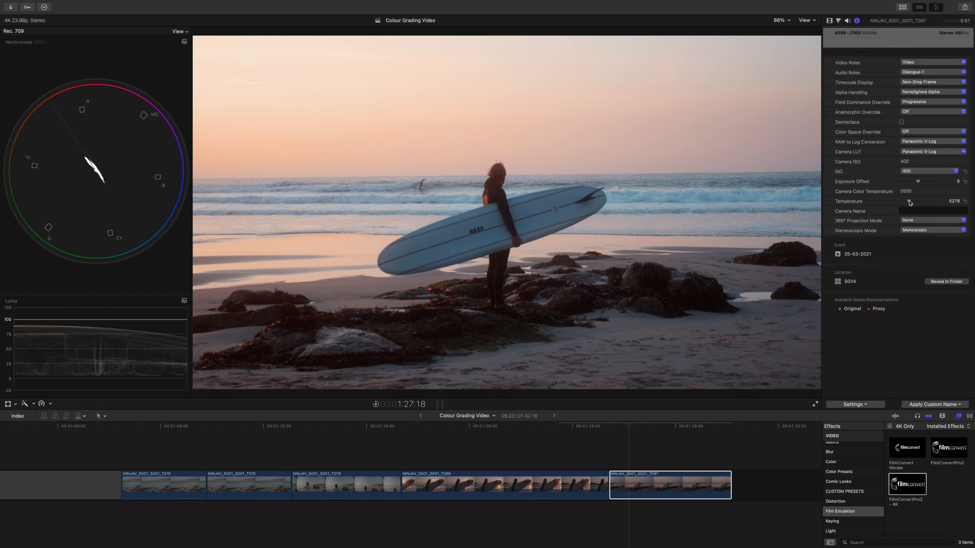
left_click_drag(909, 203, 910, 203)
left_click_drag(908, 203, 912, 202)
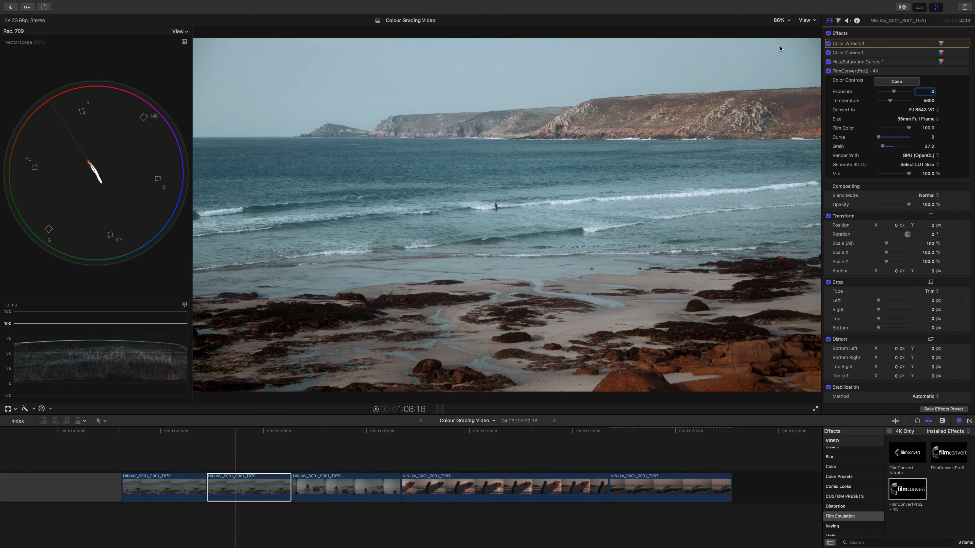
- Review the second beach clip's grade, examining its Hue/Saturation Curves 1 and its FilmConvertPro2 - 4K settings
left_click(248, 432)
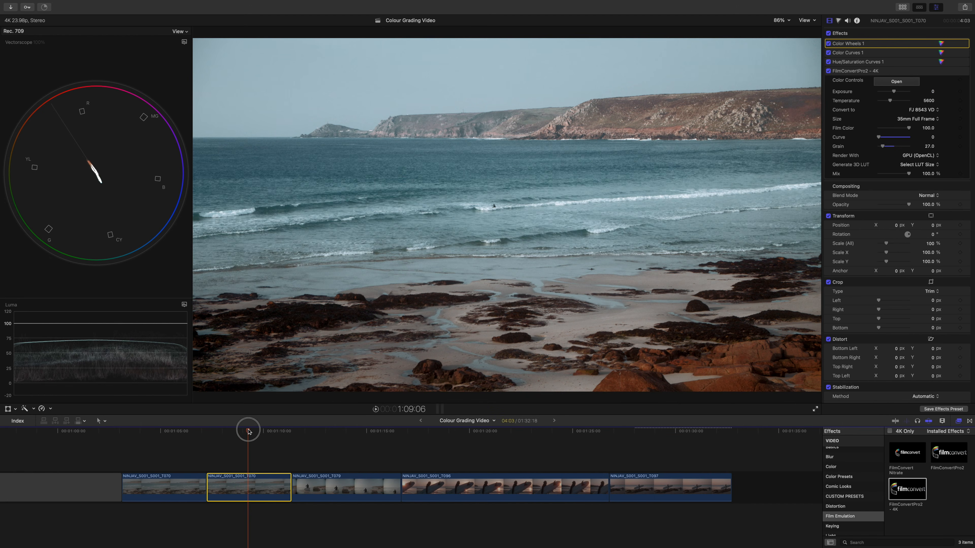
left_click(244, 432)
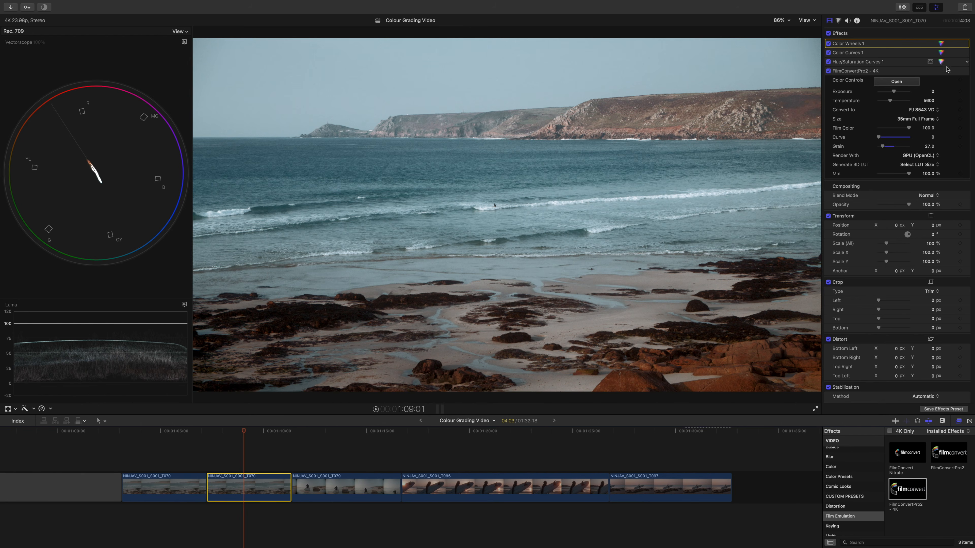
left_click(941, 62)
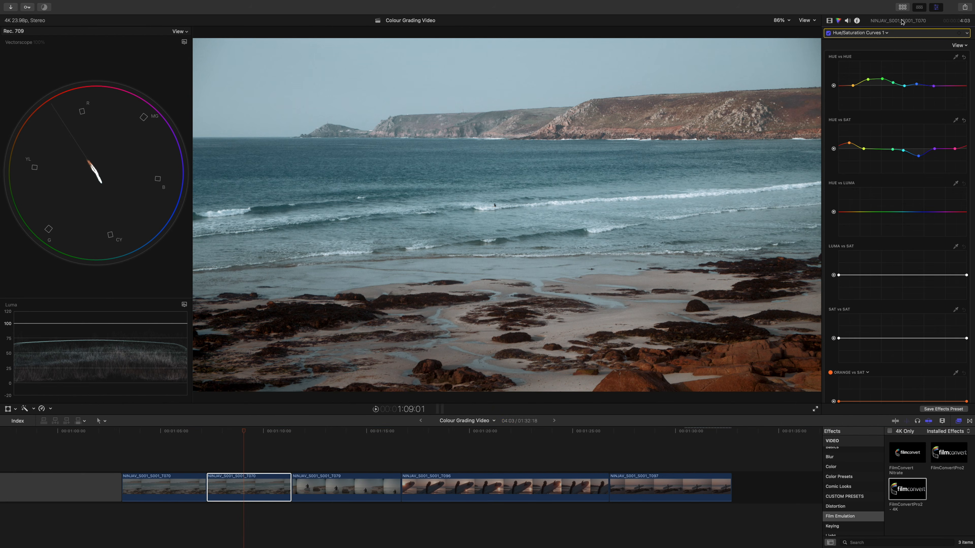
left_click(849, 36)
left_click(839, 76)
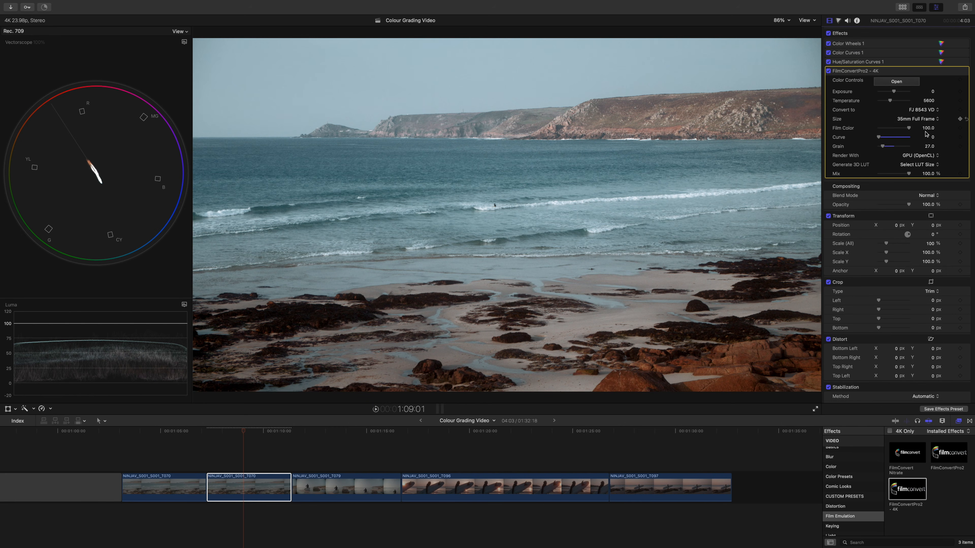
- Compare the second clip with and without FilmConvertPro2 - 4K, and reduce the effect's Grain to 14
left_click(828, 71)
left_click(828, 71)
left_click(828, 71)
mouse_move(883, 147)
left_mouse_down()
mouse_move(893, 149)
mouse_move(882, 150)
left_mouse_up()
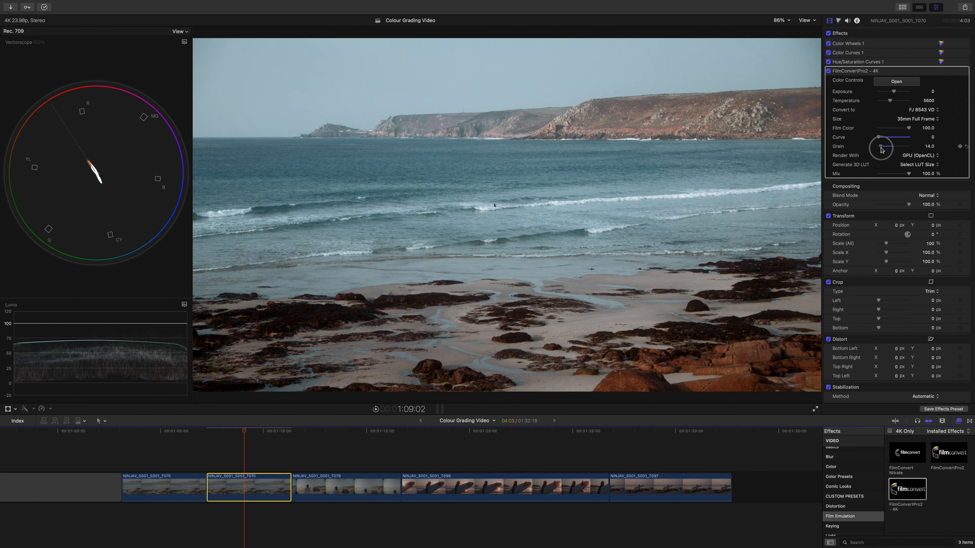